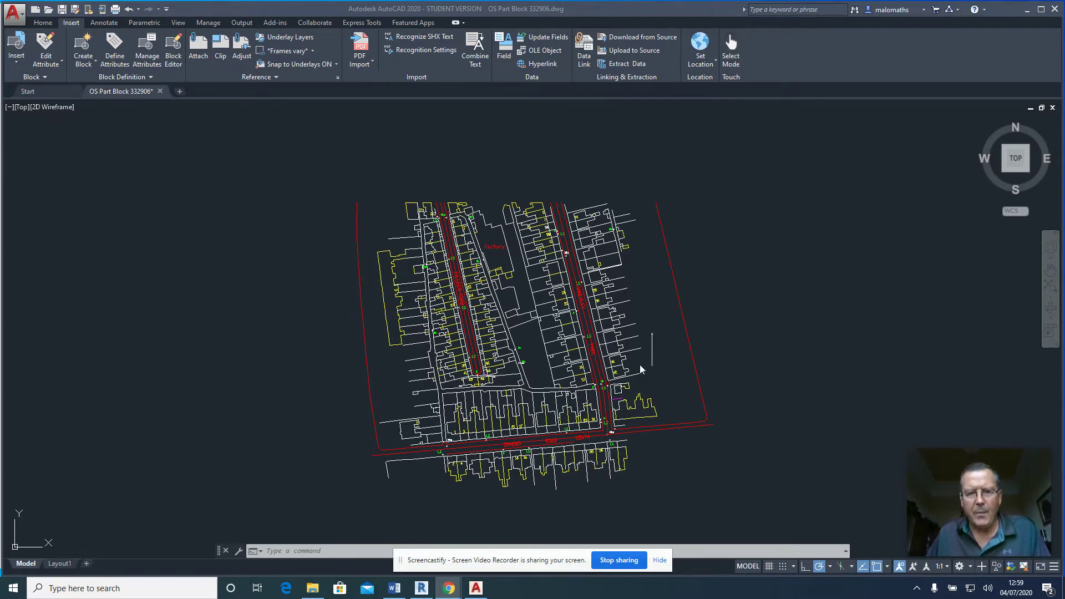
Step: Identify the coordinates of the centre of the circled manhole point with the ID command
scroll(544, 368, up, 4)
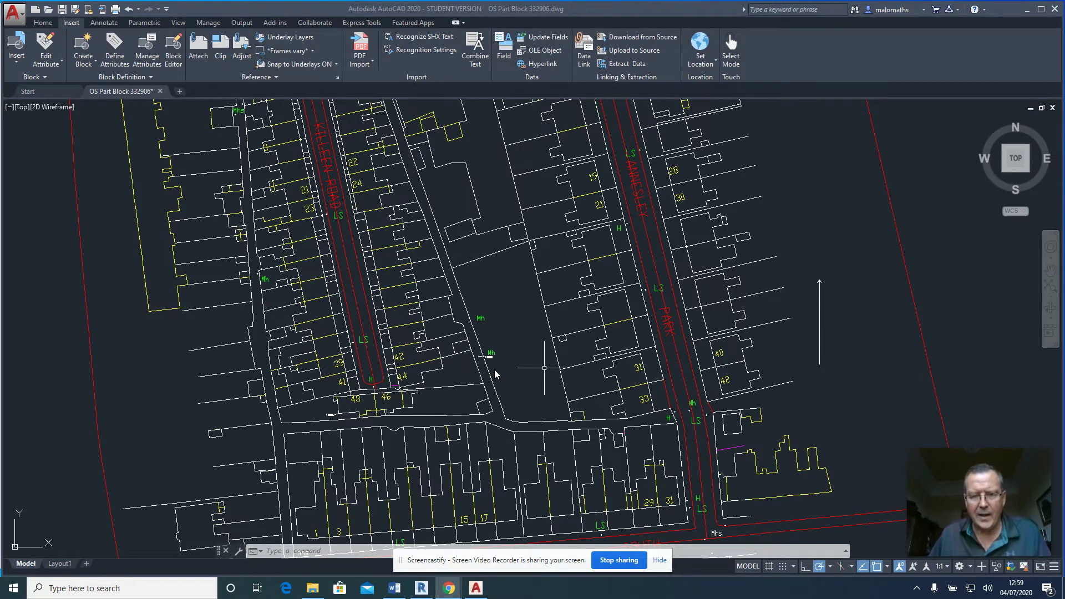
scroll(494, 369, up, 12)
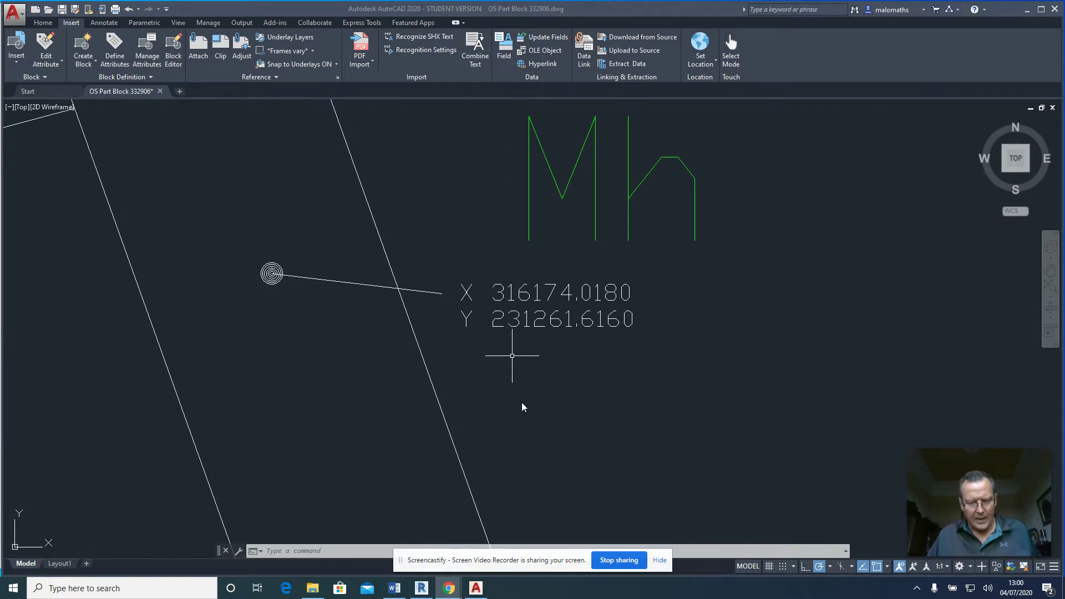
text(id)
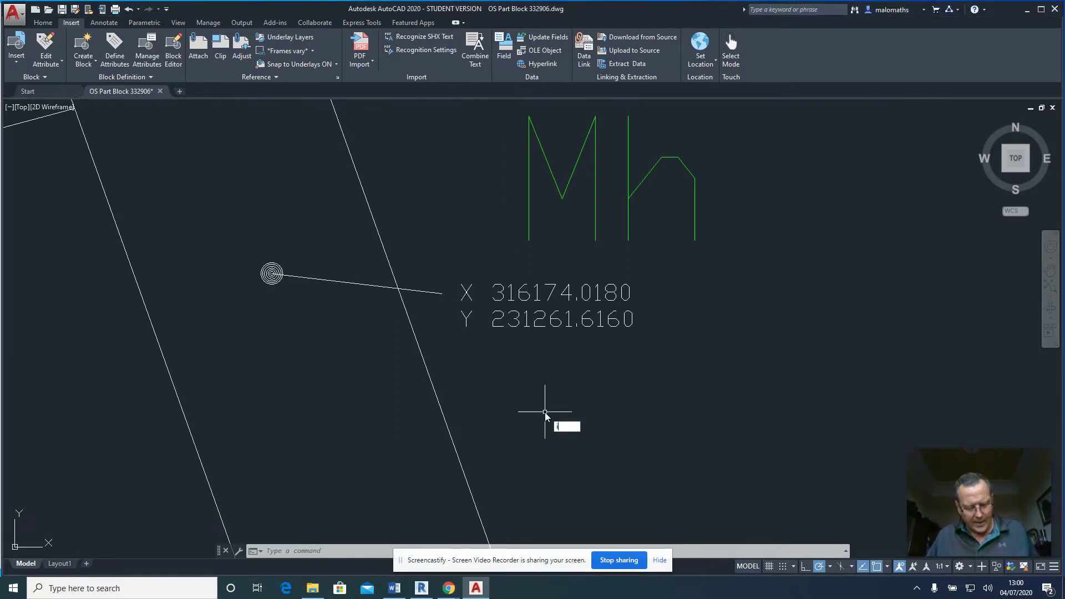
key(Return)
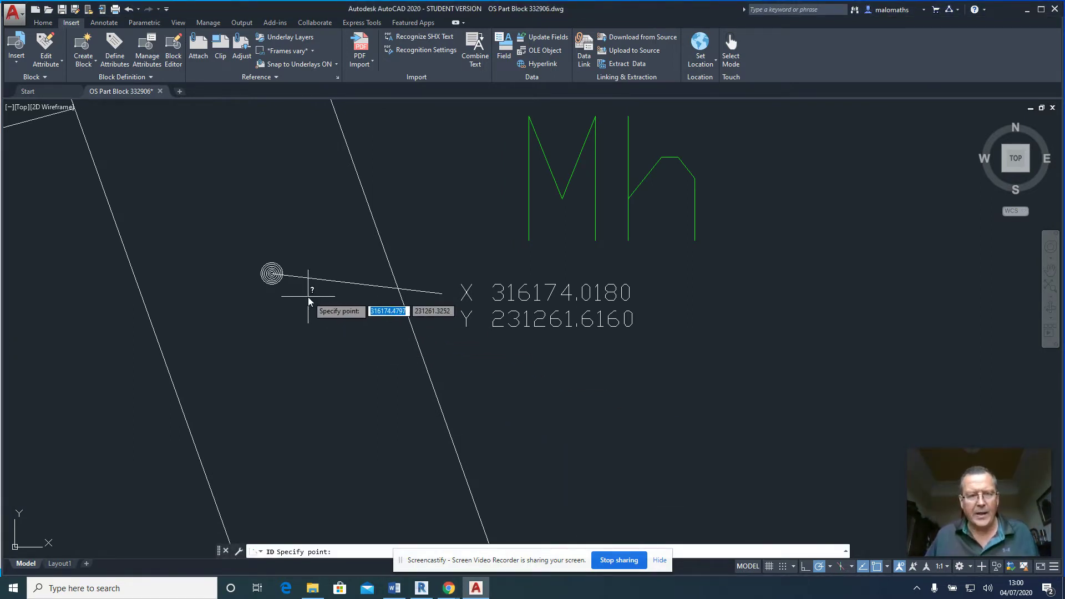
click(271, 273)
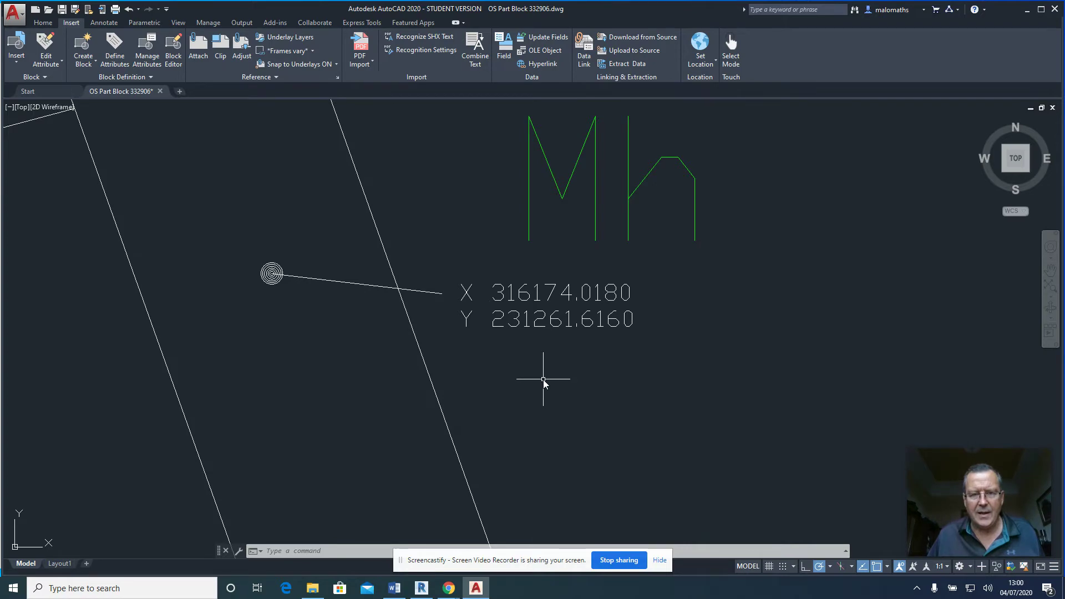
Step: Examine the labelled coordinate point at the corner beside house 48, the overall site map and its north arrow
scroll(543, 379, down, 10)
middle_drag(480, 413, 513, 366)
scroll(313, 427, up, 8)
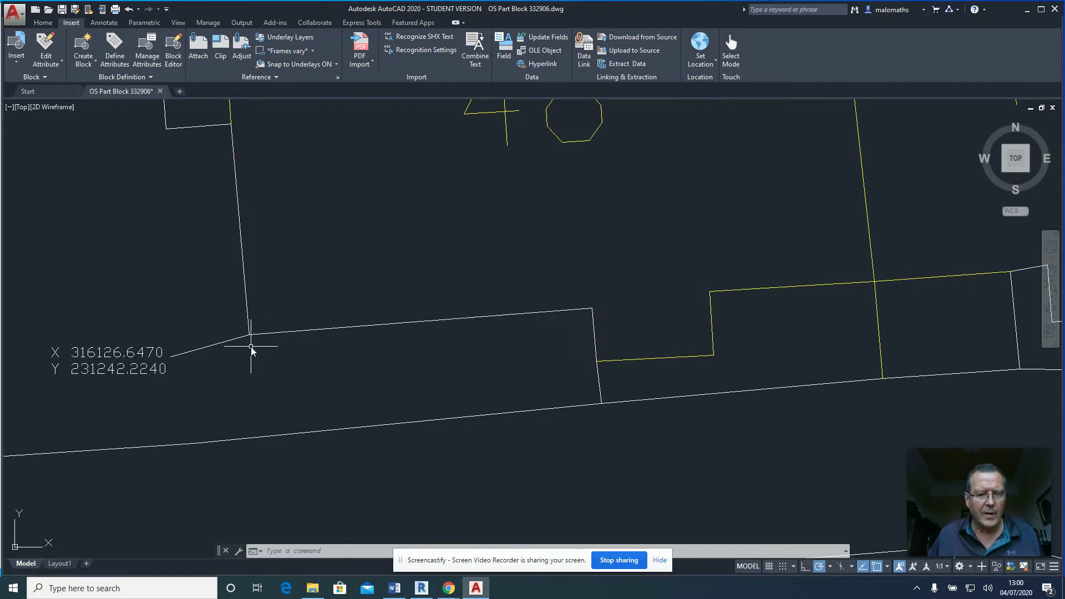
scroll(258, 351, down, 5)
scroll(337, 374, down, 5)
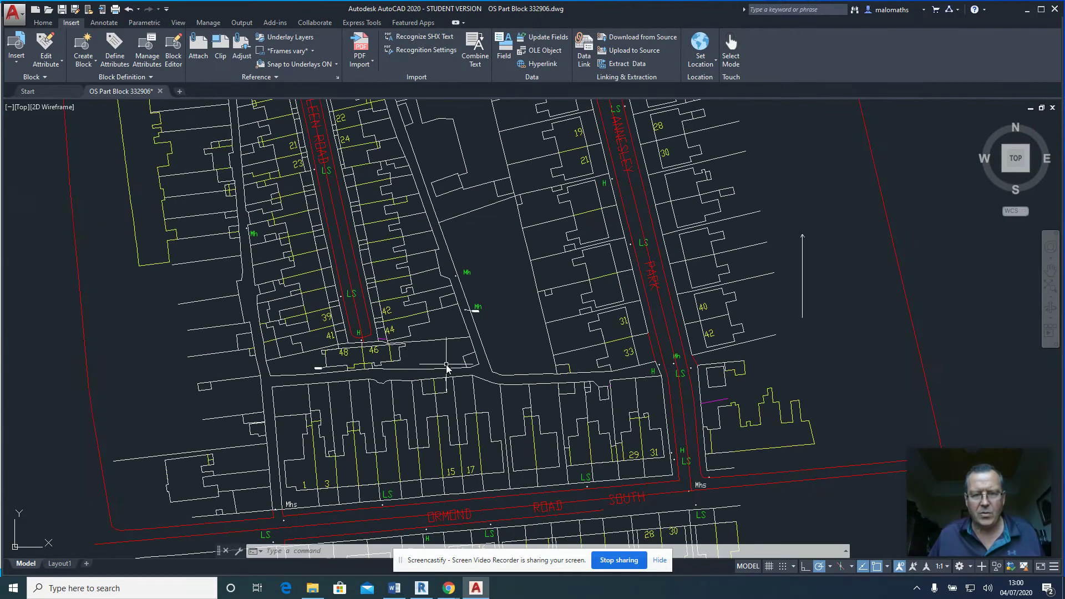
scroll(470, 367, down, 3)
scroll(470, 364, up, 1)
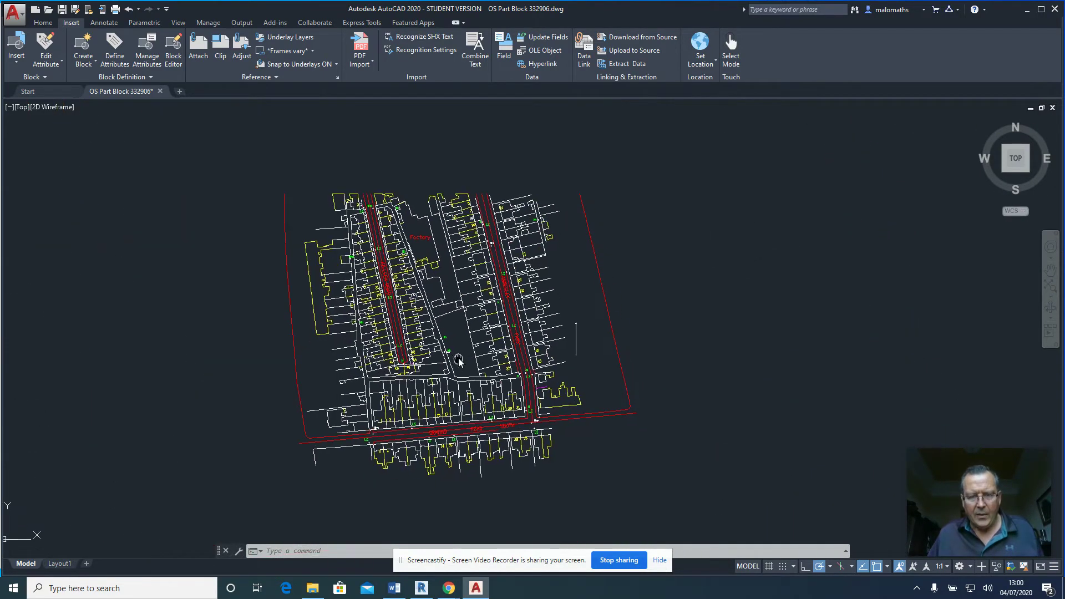
scroll(470, 365, up, 4)
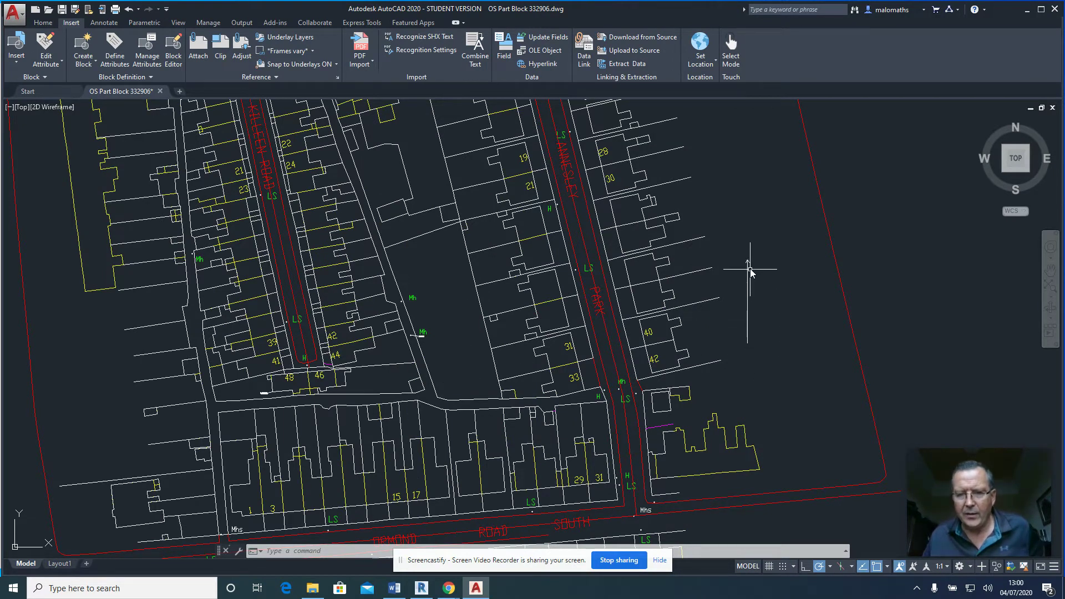
scroll(750, 266, down, 5)
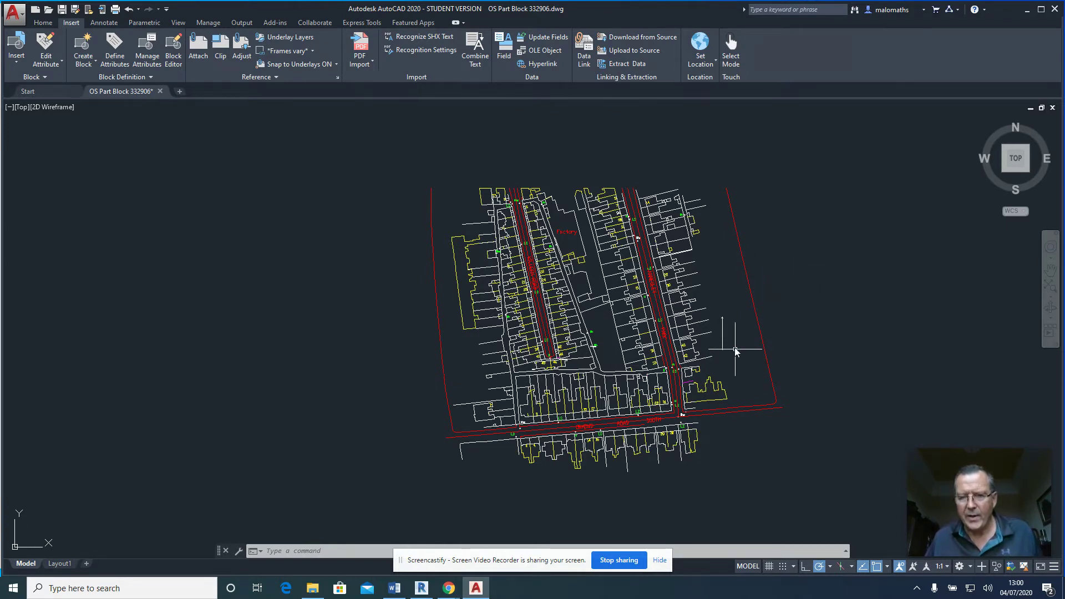
scroll(721, 347, up, 5)
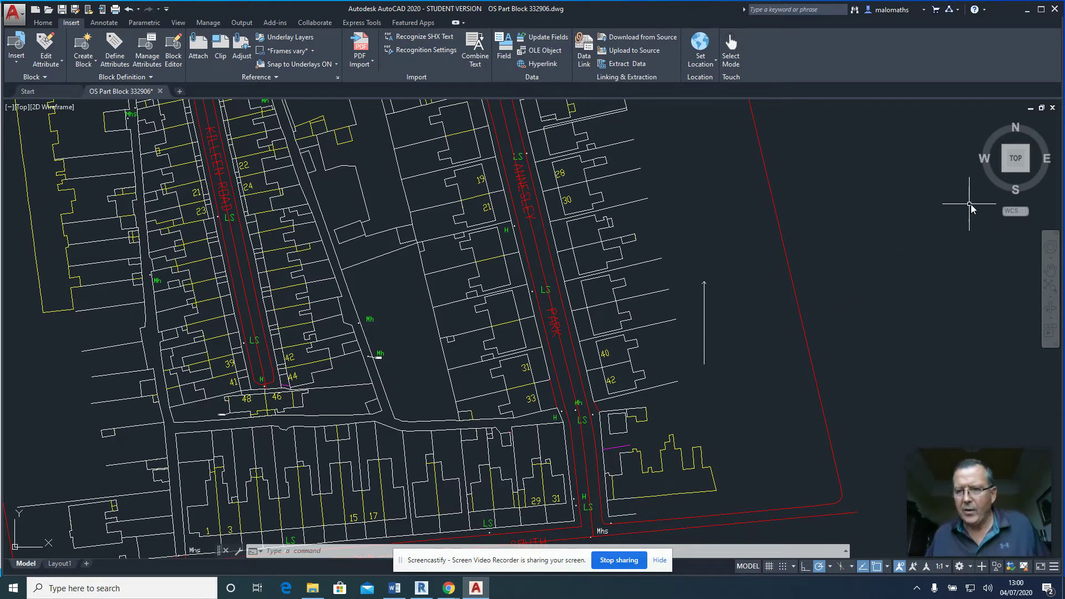
Step: Inspect the site map's elevation in the Front view and return to the Top view
click(1012, 171)
click(1015, 173)
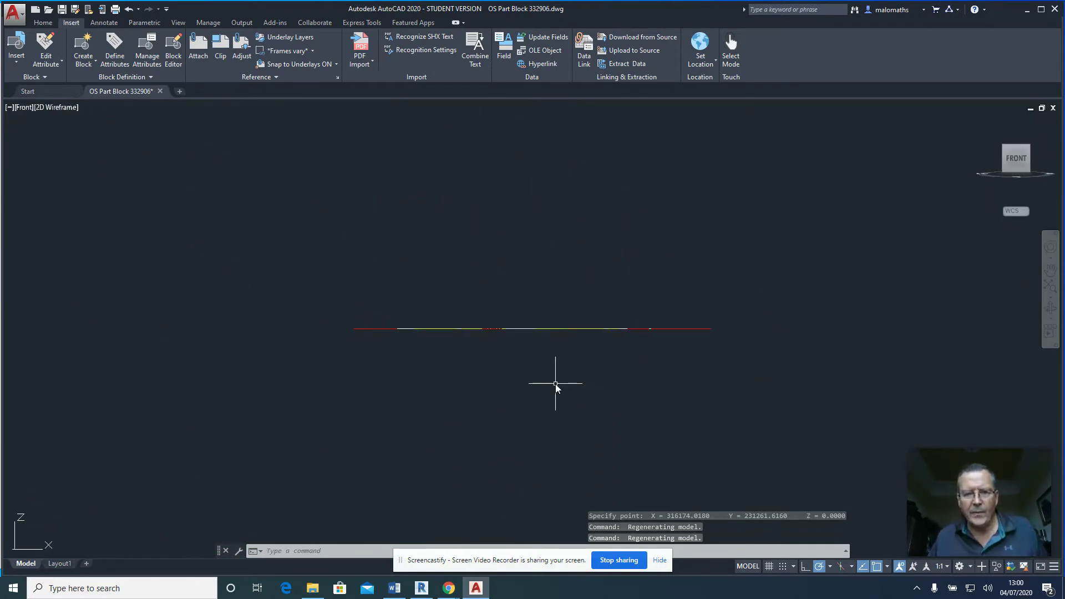
scroll(496, 345, up, 4)
scroll(514, 344, down, 2)
middle_drag(501, 347, 452, 367)
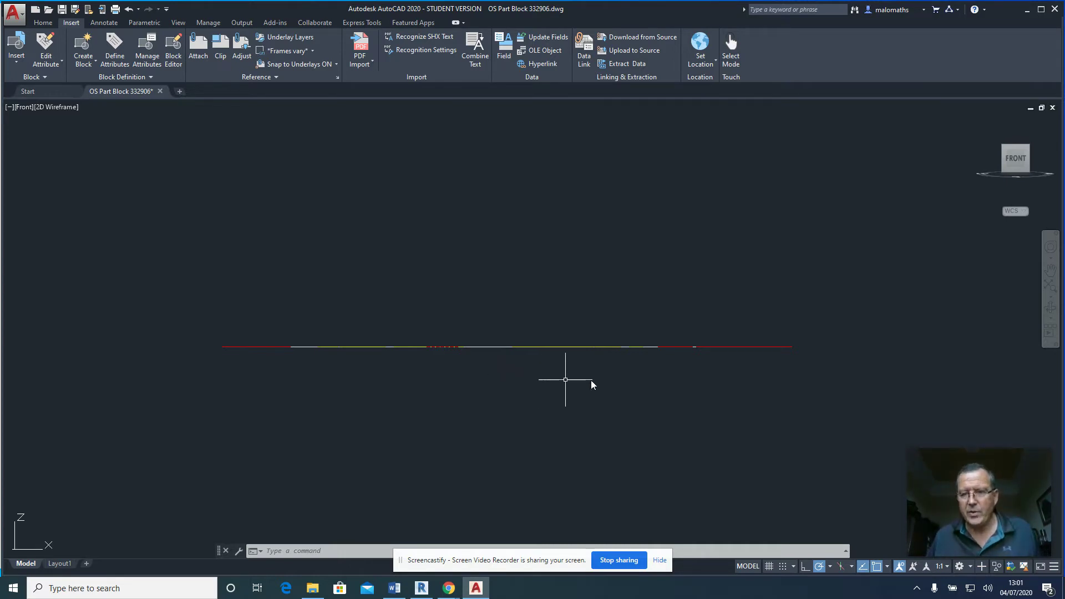
click(1015, 147)
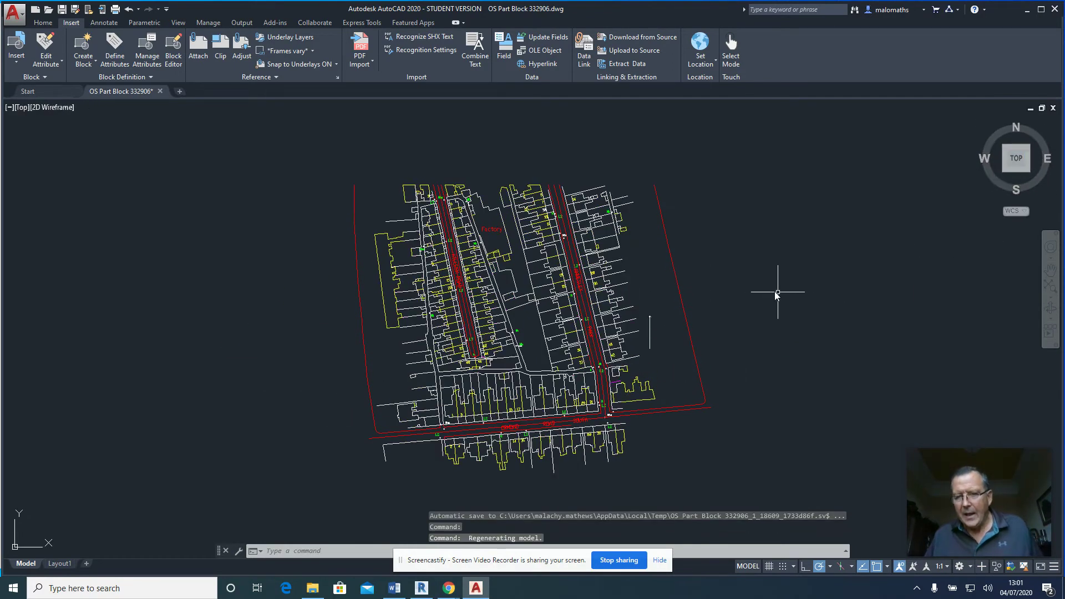
Step: Draw a line from the origin 0,0 to the centre of the circled manhole point
scroll(763, 291, down, 2)
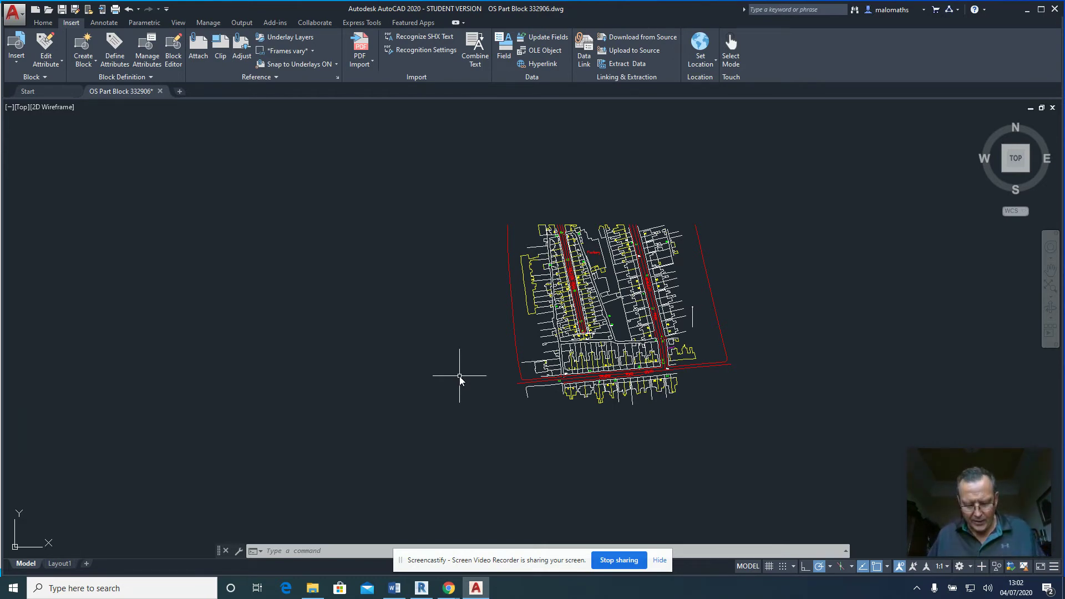
text(l)
key(Return)
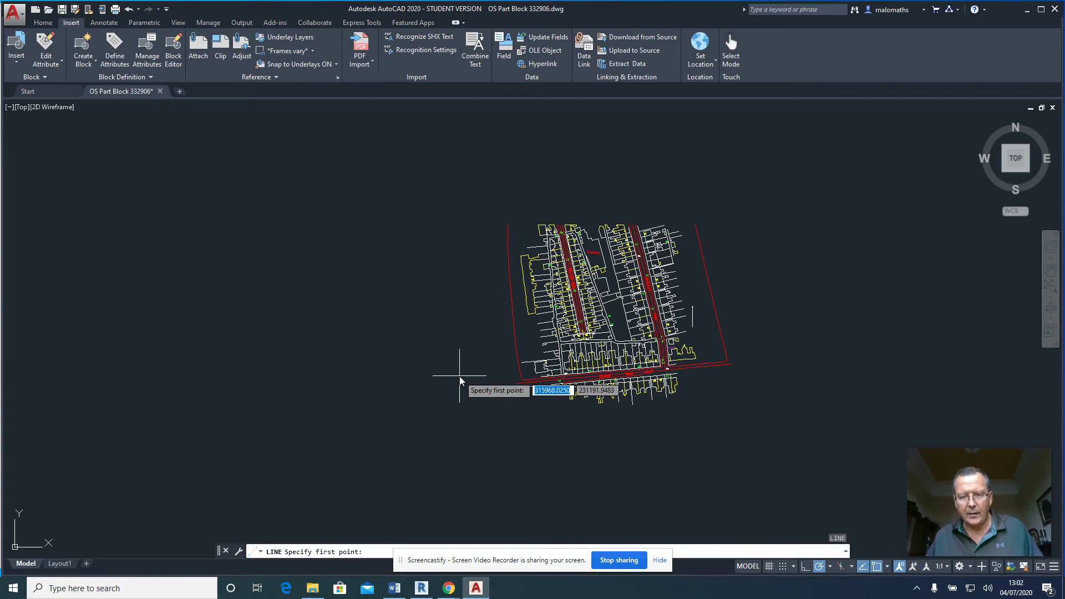
text(0,0)
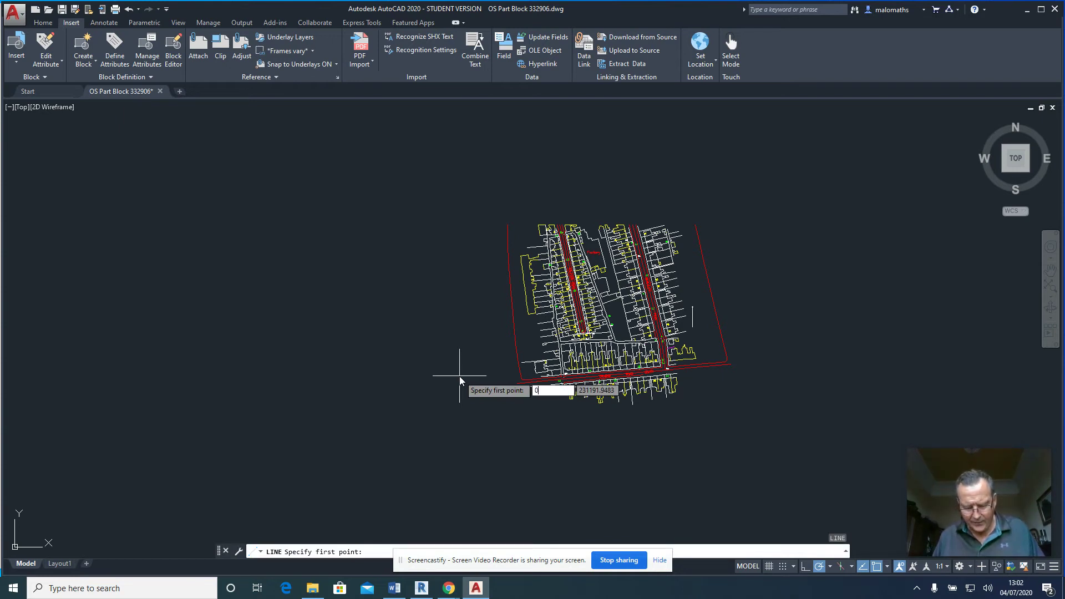
key(Return)
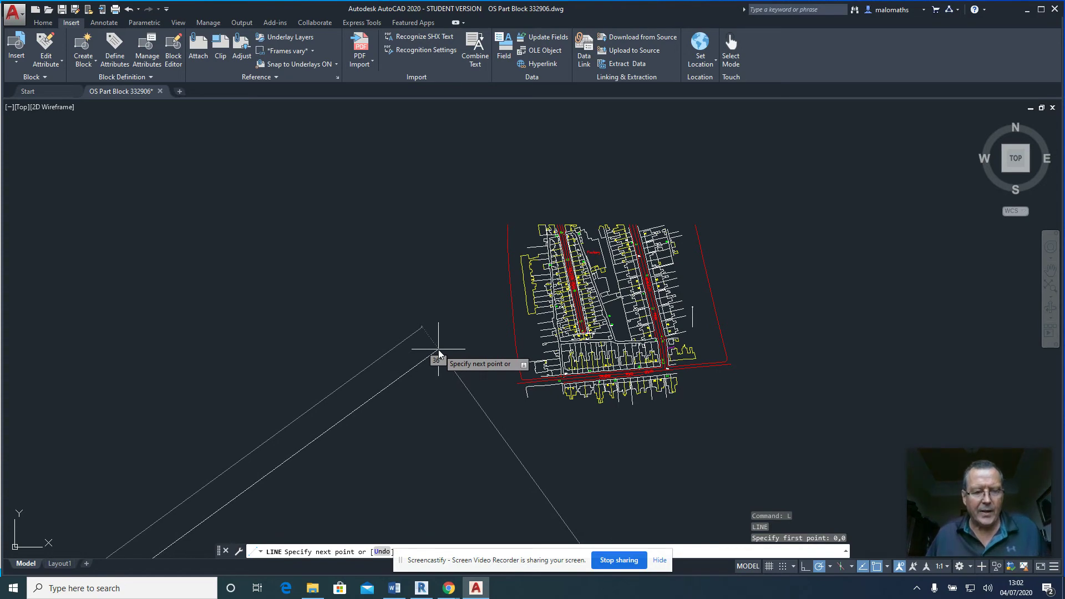
scroll(601, 336, up, 2)
scroll(601, 335, up, 8)
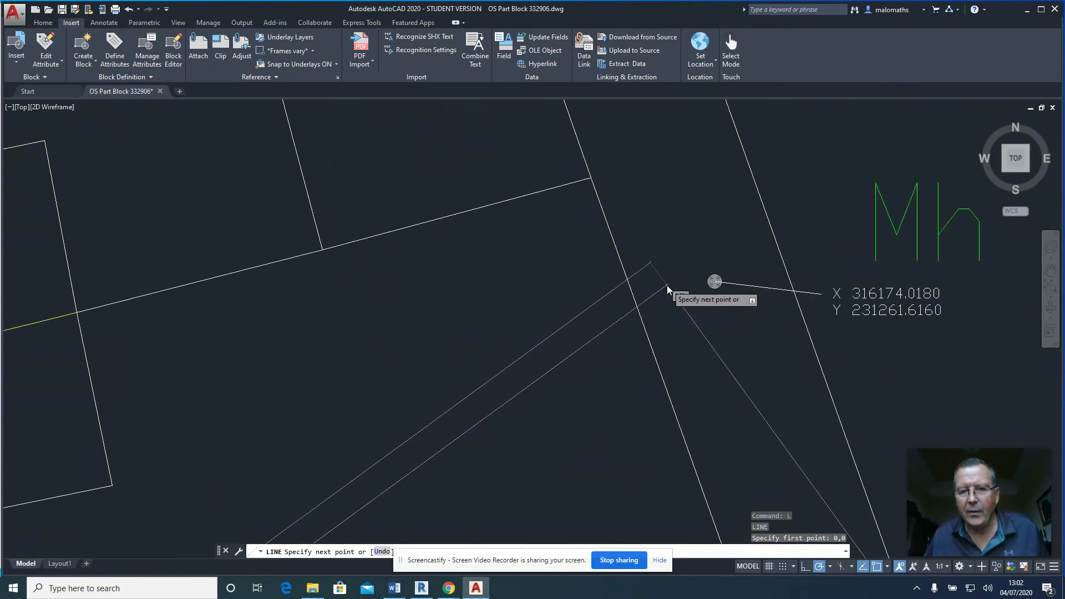
click(852, 269)
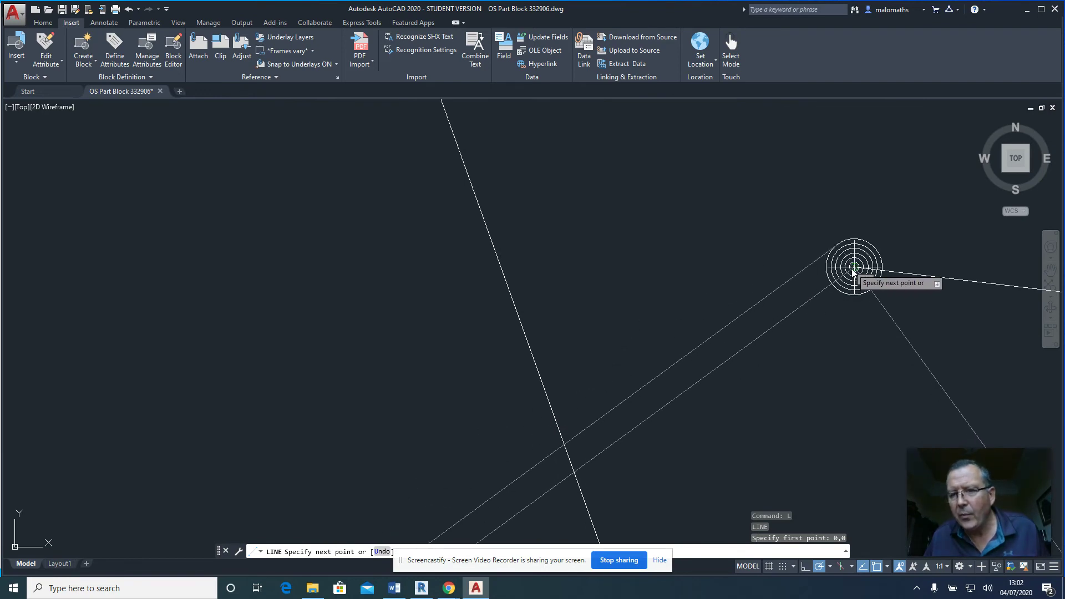
key(Escape)
key(Escape)
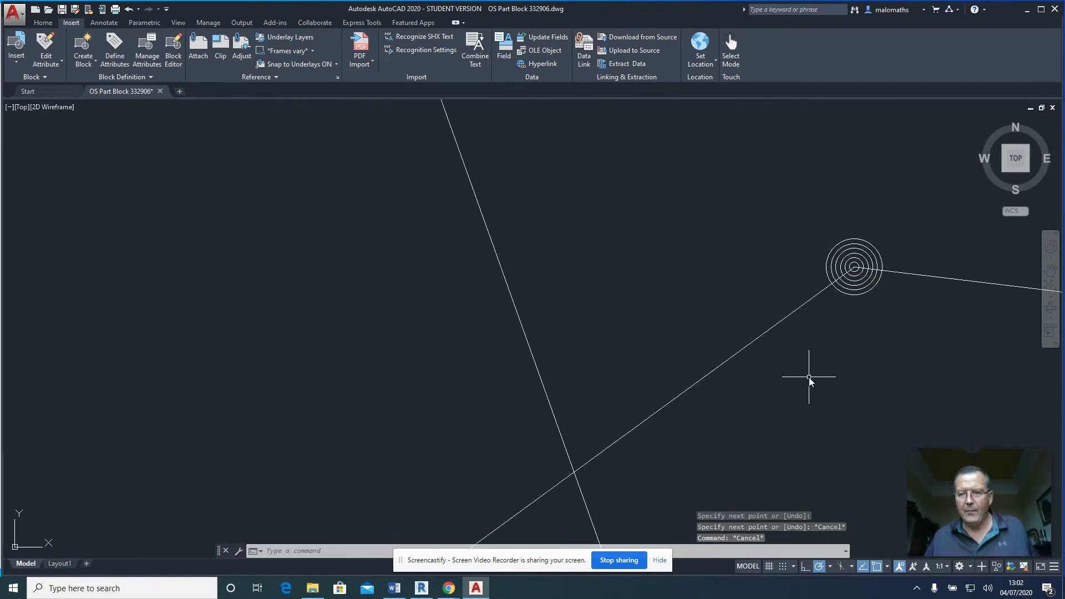
Step: Examine the whole line between the origin and the site map with Zoom All
scroll(808, 377, down, 4)
scroll(807, 379, down, 8)
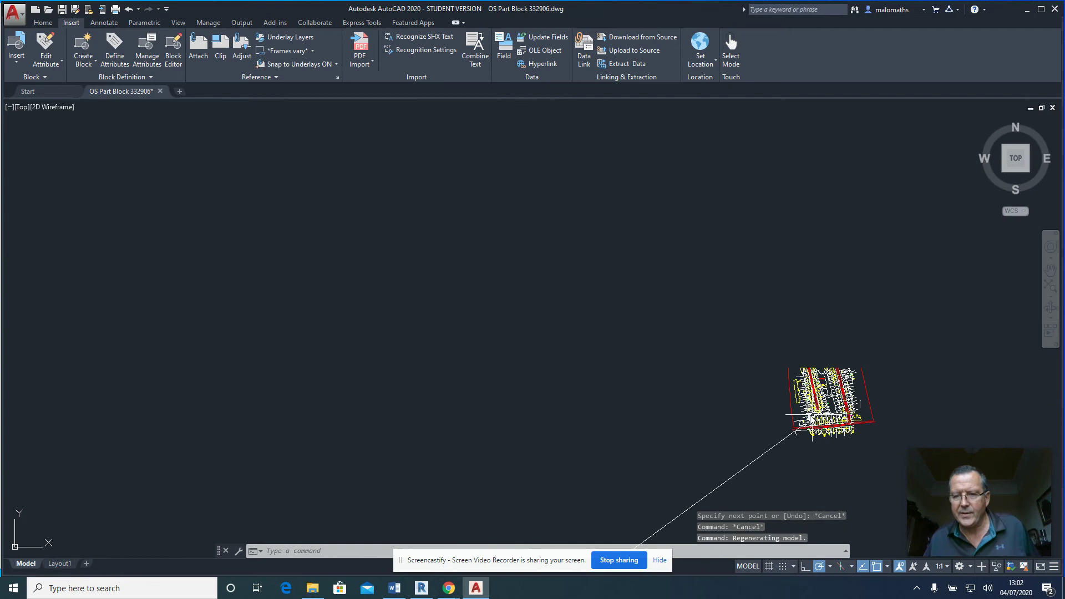
middle_drag(719, 387, 591, 301)
text(z)
key(Return)
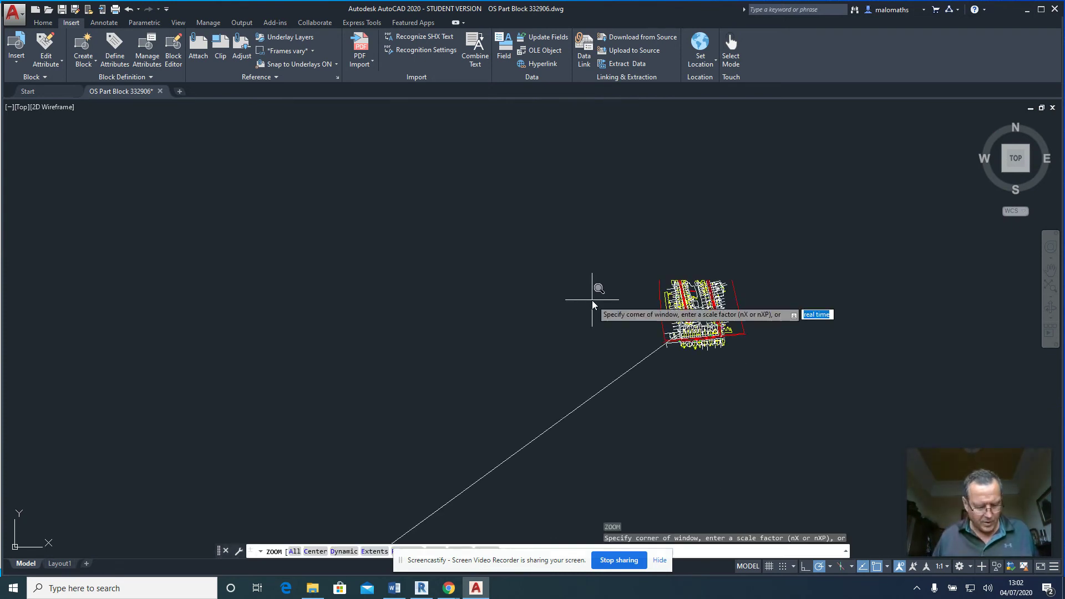
text(a)
key(Return)
scroll(591, 301, down, 2)
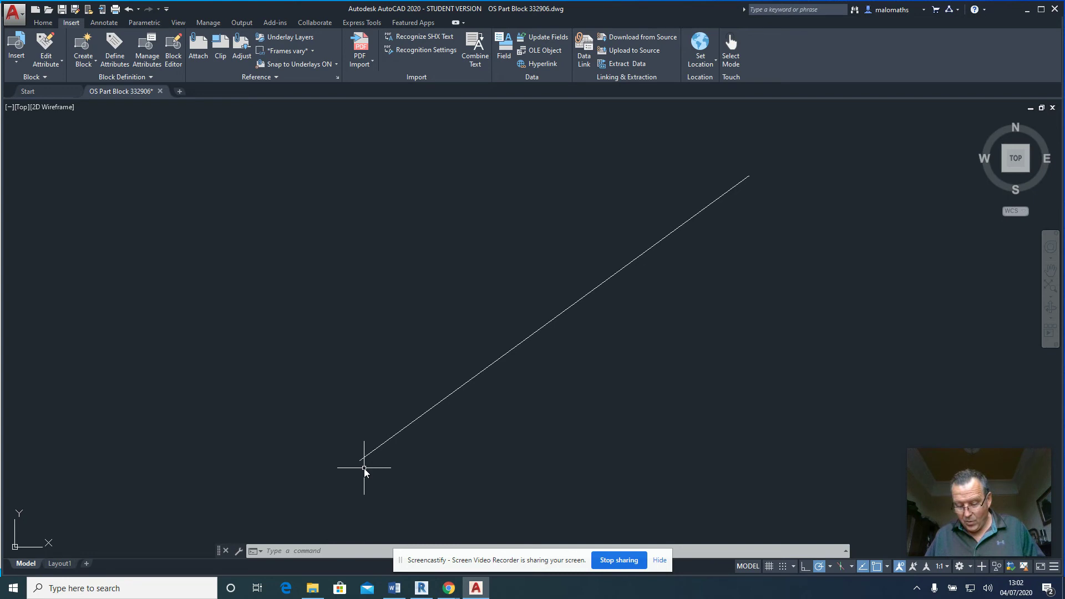
Step: Move the site map and the line from the line's upper end to its lower end at the origin
text(m)
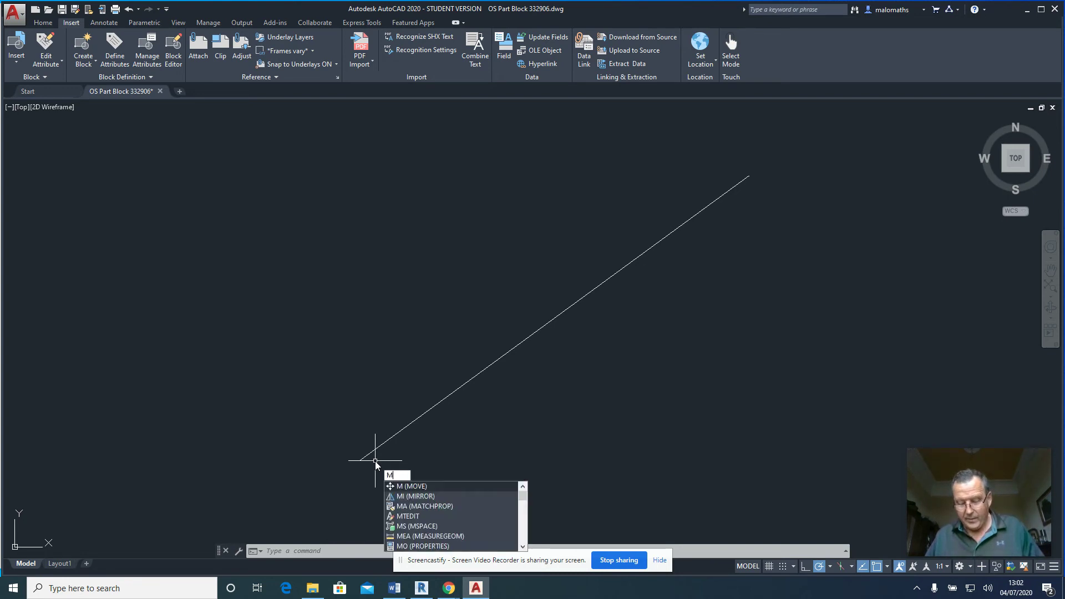
key(Return)
click(768, 171)
click(722, 211)
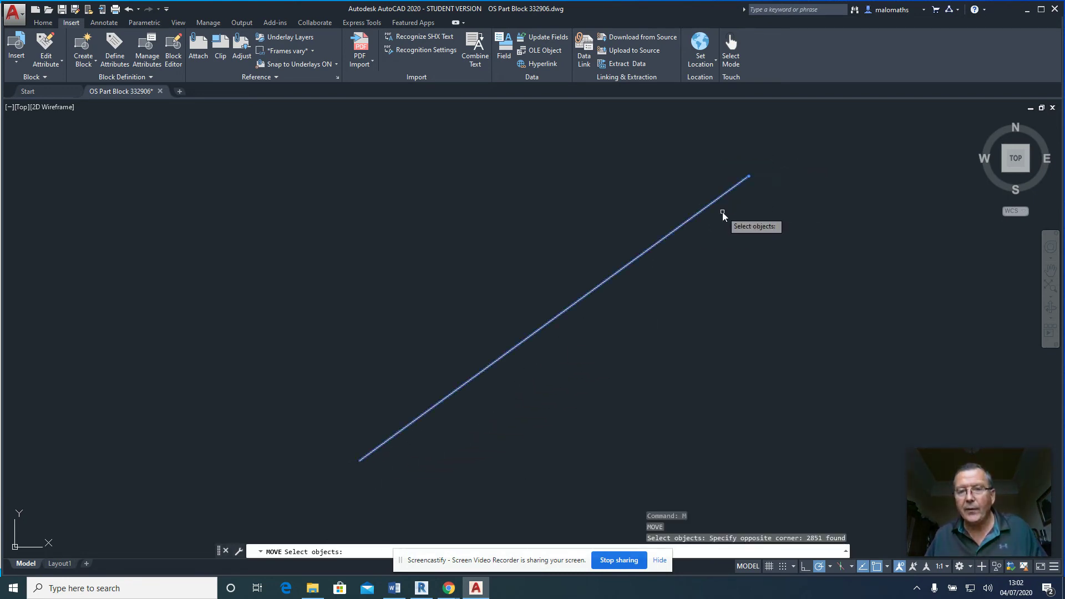
key(Return)
click(731, 194)
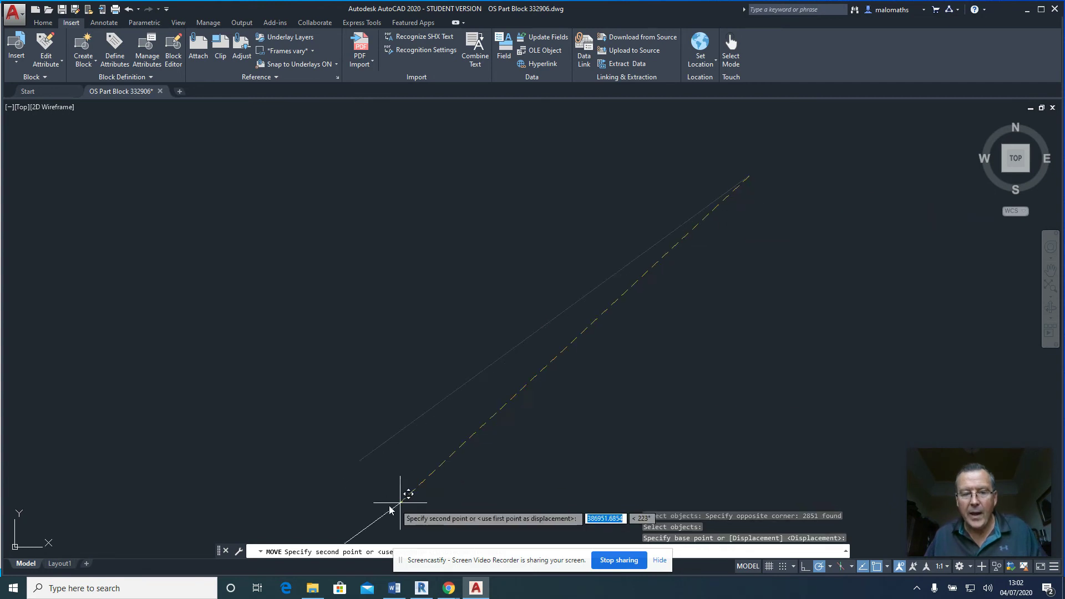
click(360, 459)
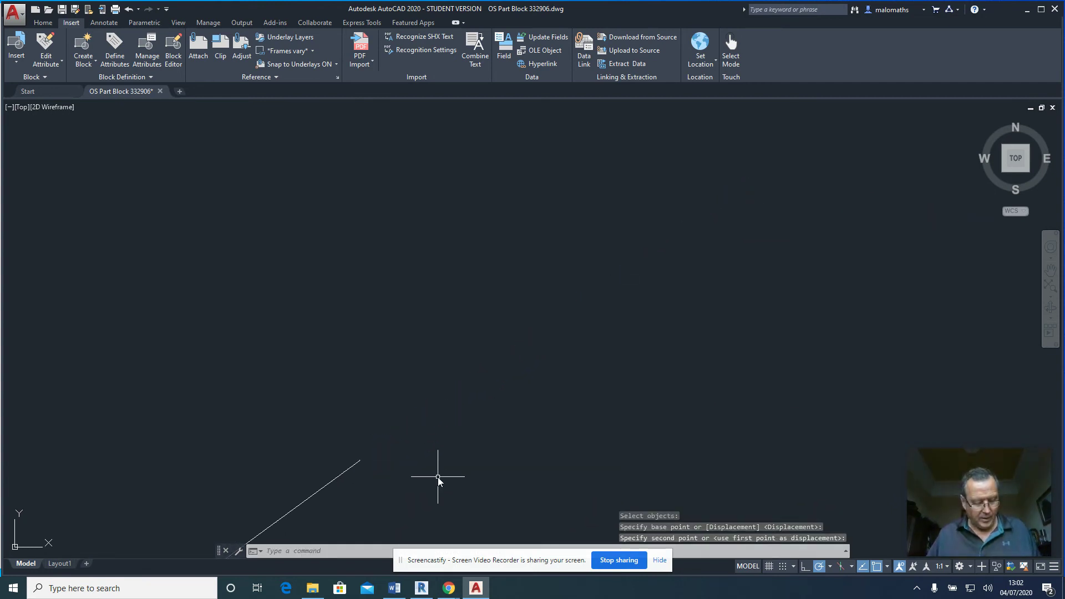
Step: Erase the long line attached to the moved site map
key(Escape)
key(Escape)
click(327, 484)
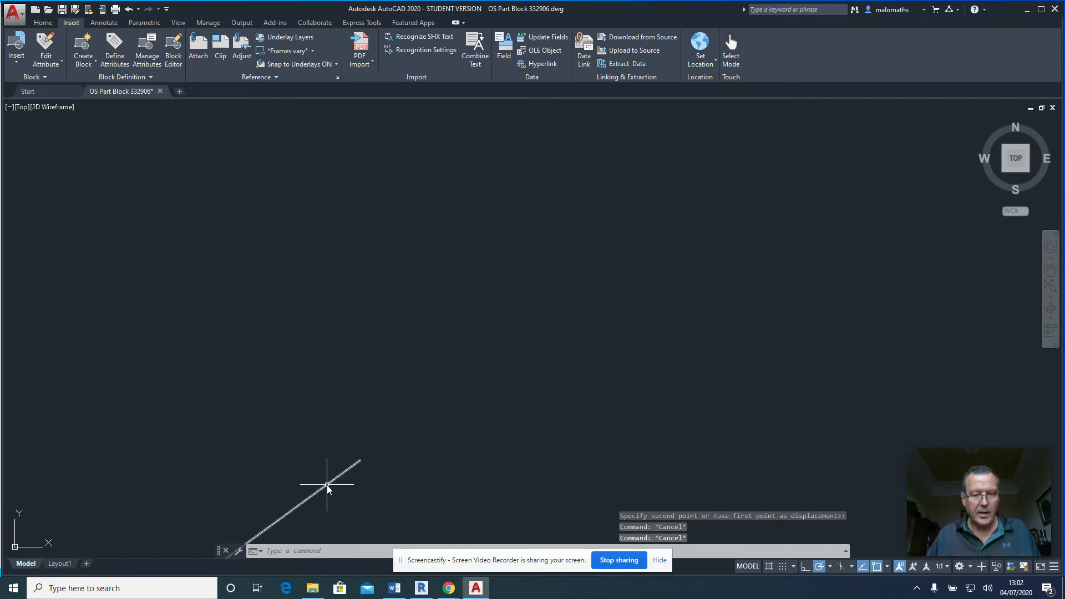
key(Delete)
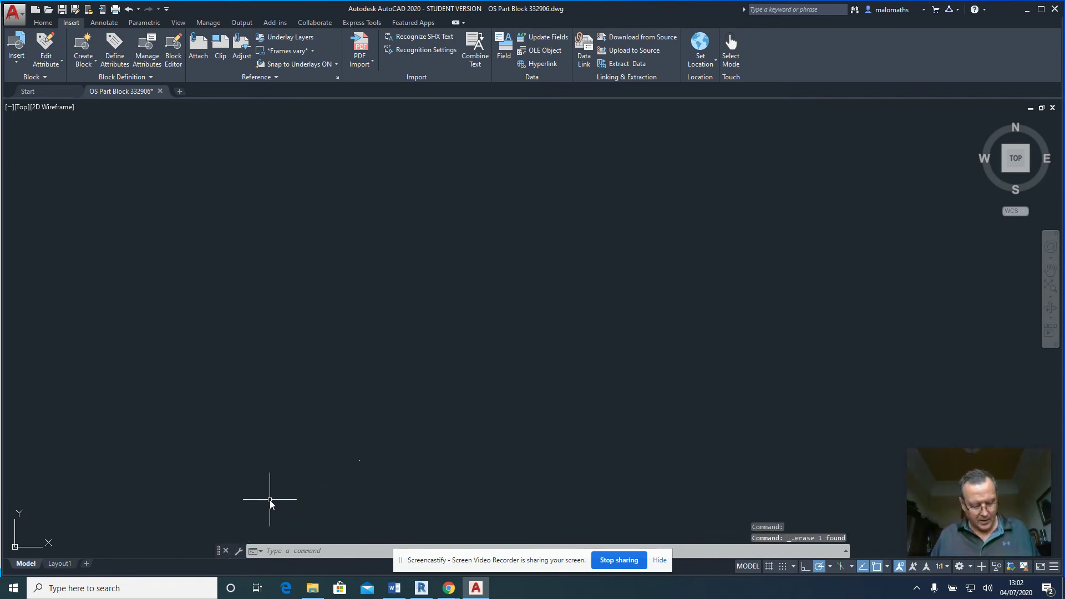
Step: Zoom to the drawing's extents to find the moved site map and examine the circled manhole point up close
text(z)
key(Return)
text(a)
key(Return)
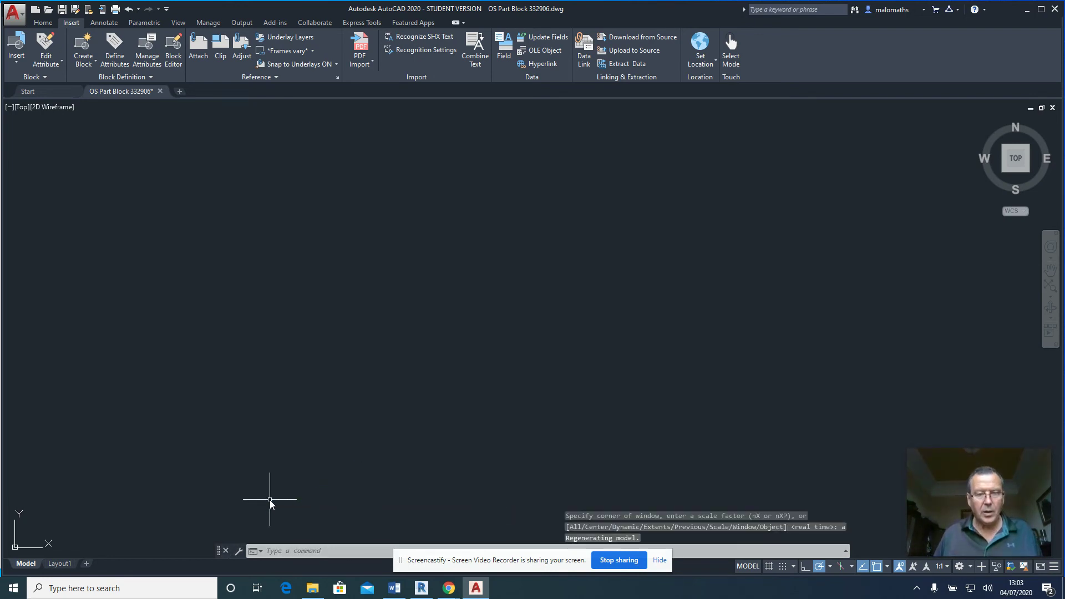
scroll(410, 452, down, 10)
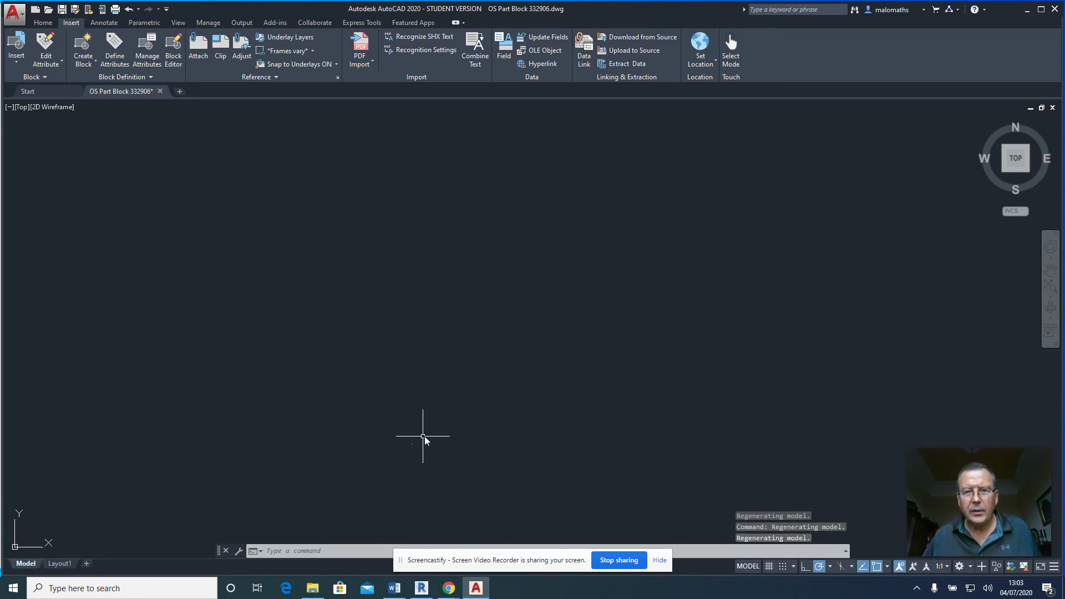
text(z)
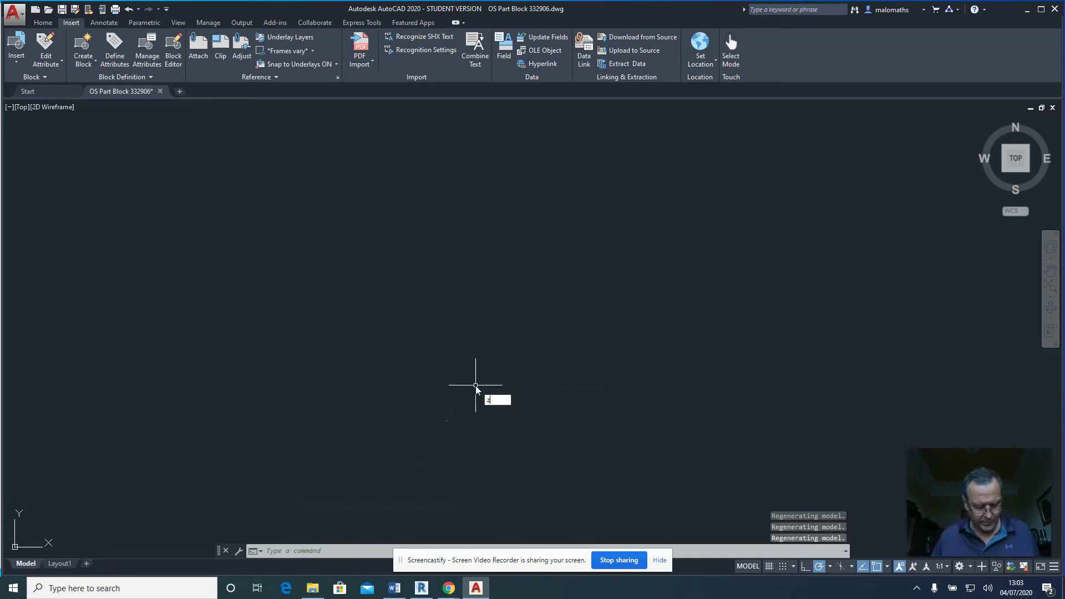
key(Return)
text(e)
key(Return)
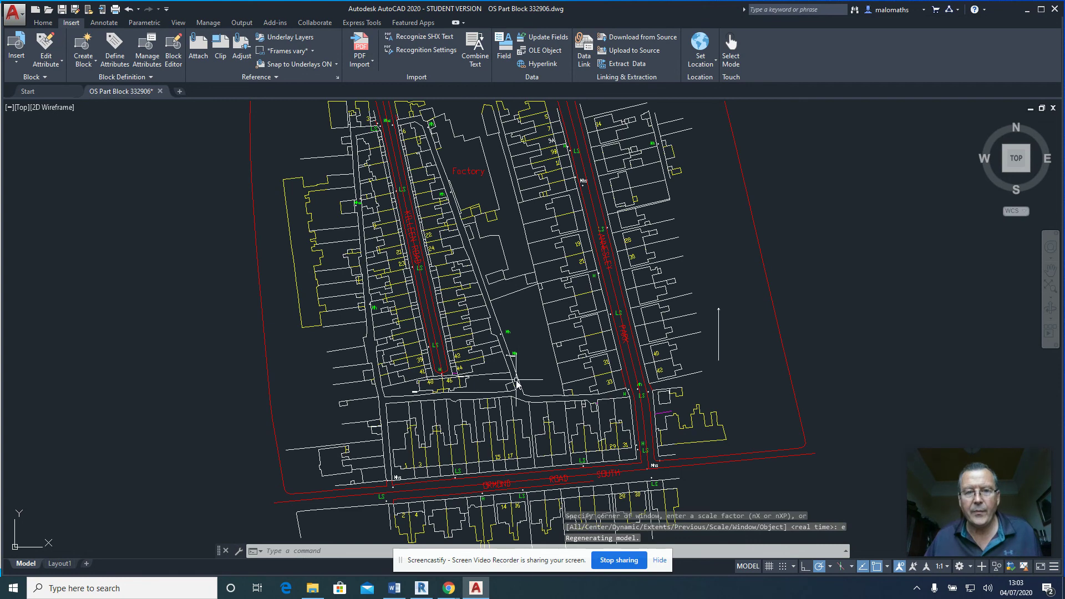
scroll(514, 376, down, 1)
scroll(511, 383, up, 10)
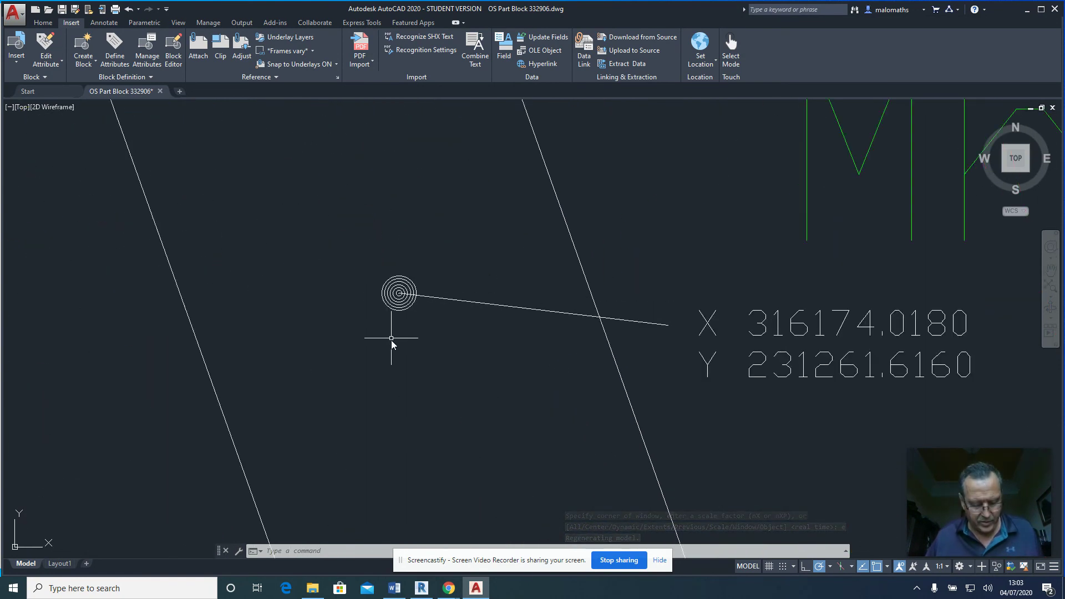
Step: Check the coordinates of the circled manhole's centre point with the ID command
text(id)
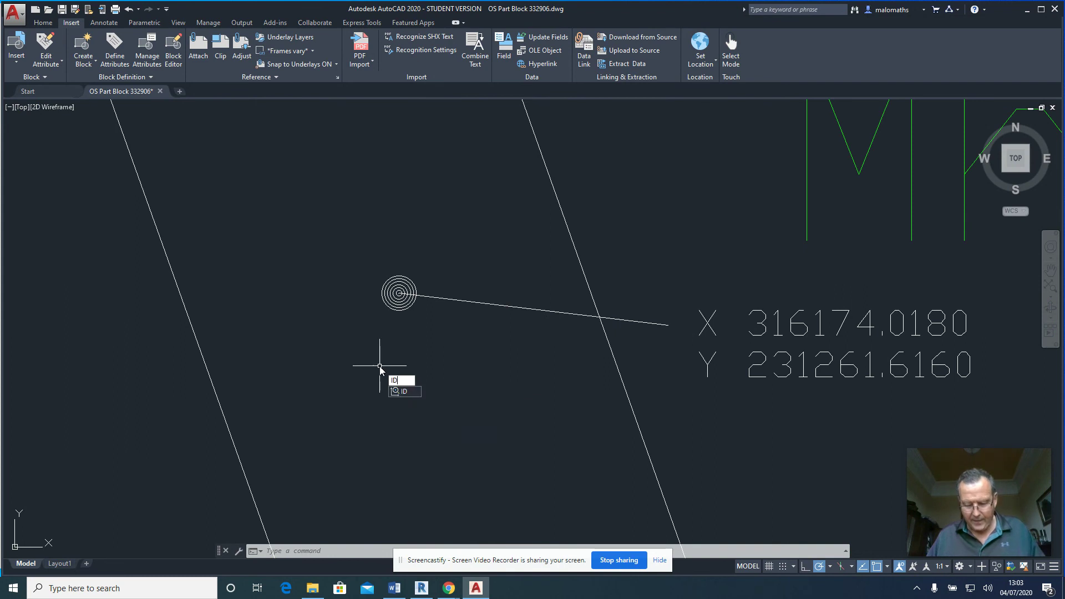
key(Return)
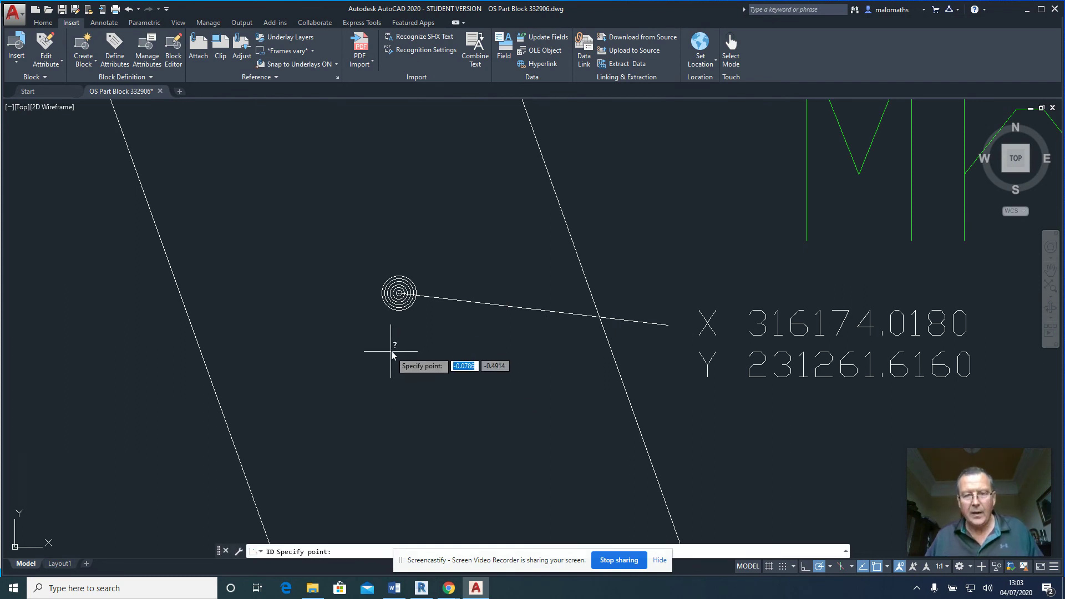
click(399, 294)
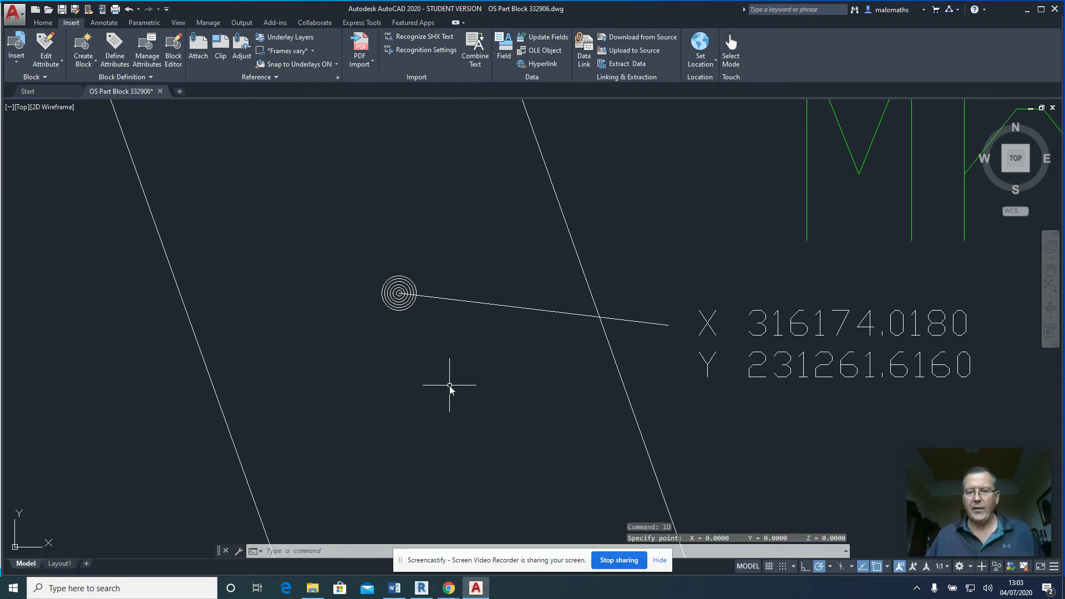
Step: Save the drawing with the relocated site map under its existing file name
scroll(449, 388, down, 10)
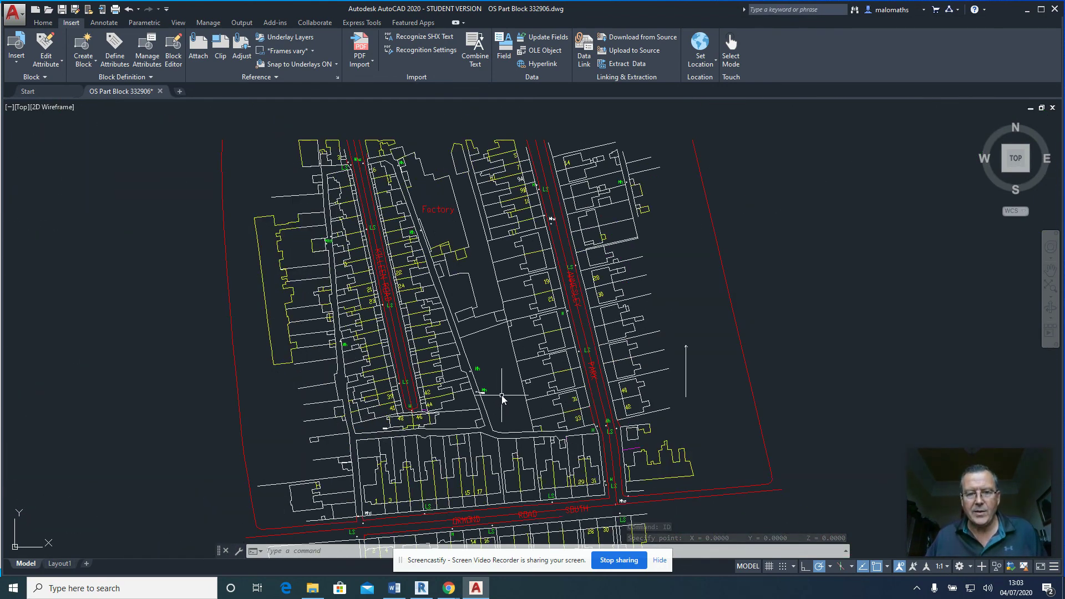
scroll(502, 399, down, 3)
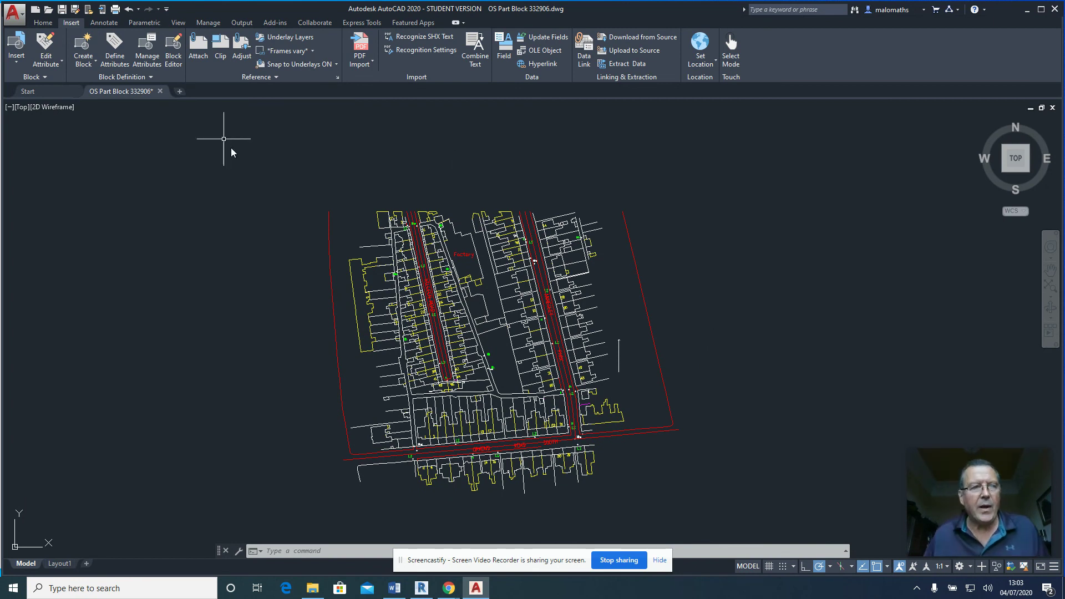
click(62, 9)
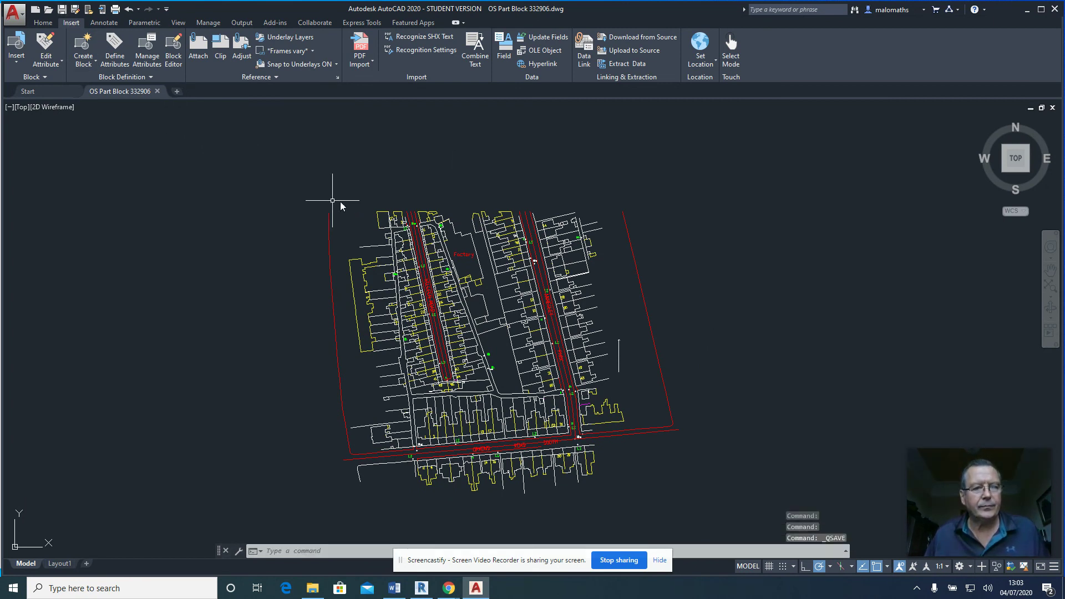